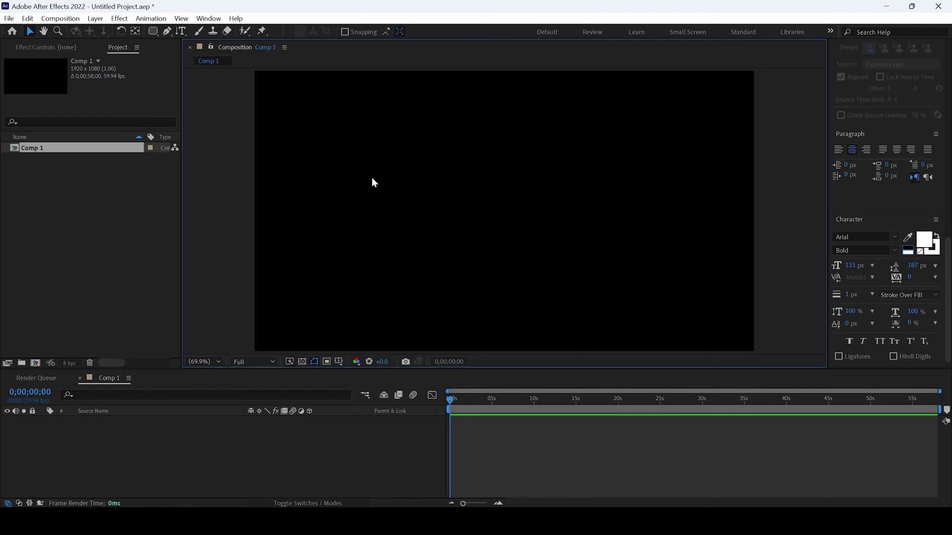
Draw a horizontal line across the composition's middle with the Pen tool.
{"action": "left_click", "coordinate": [172, 31]}
{"action": "left_click", "coordinate": [297, 237]}
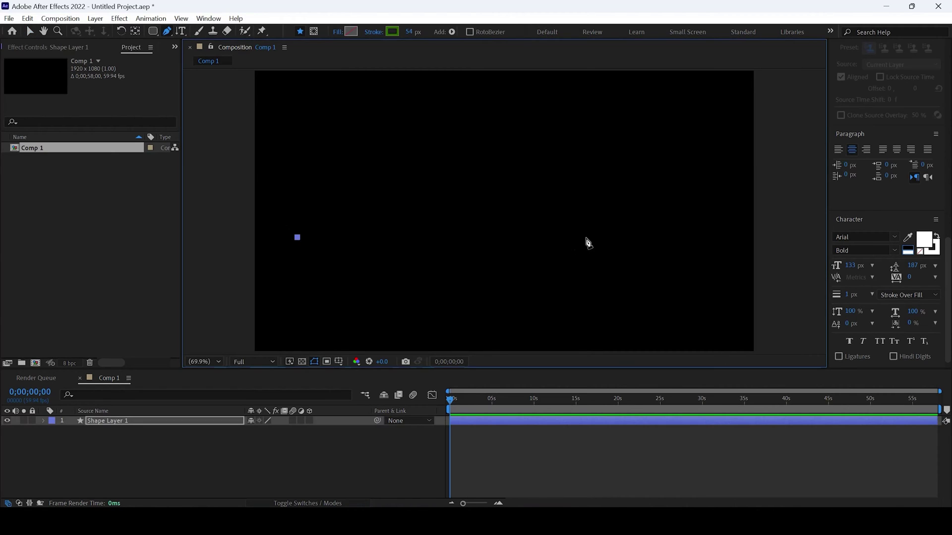
{"action": "left_click", "coordinate": [697, 236]}
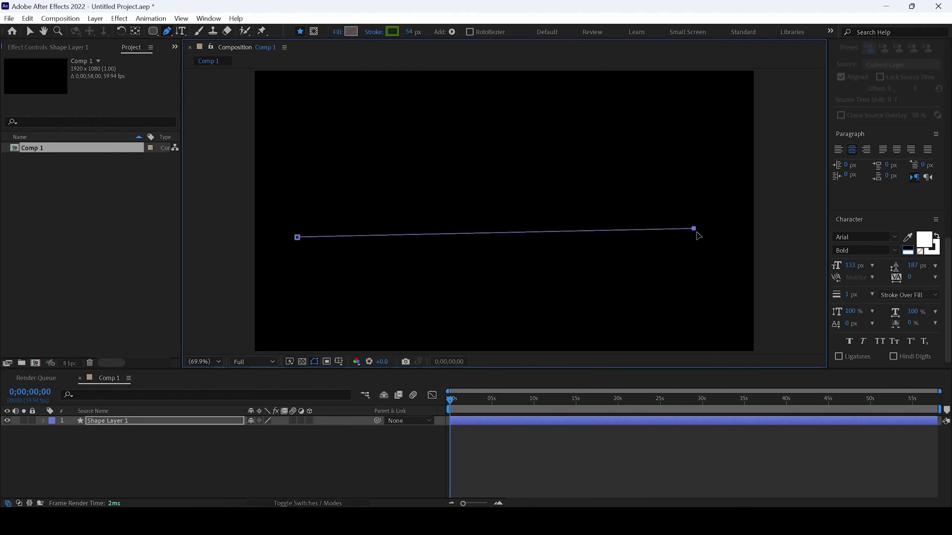
{"action": "left_click_drag", "start_coordinate": [698, 237], "coordinate": [712, 236]}
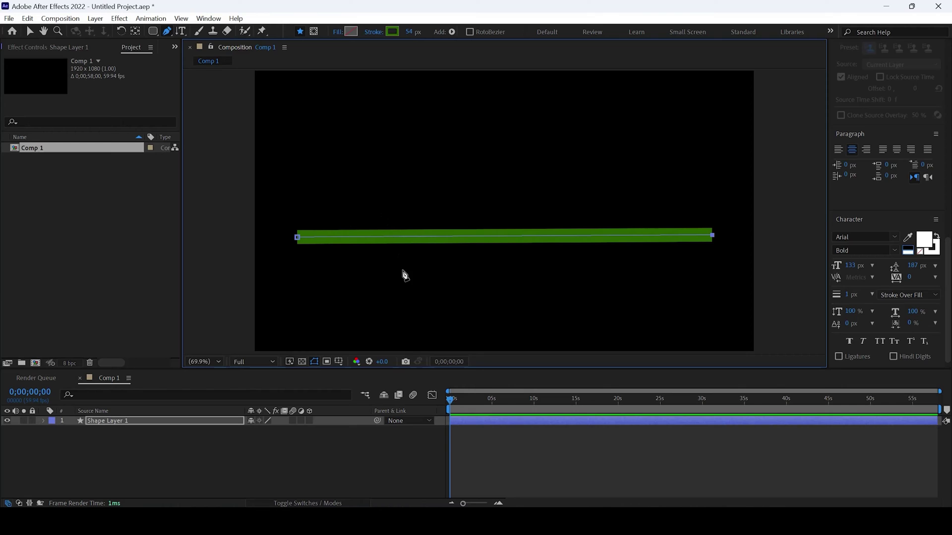
Add a Zig Zag to Shape Layer 1 to make the line wavy.
{"action": "left_click", "coordinate": [44, 421]}
{"action": "left_click", "coordinate": [364, 431]}
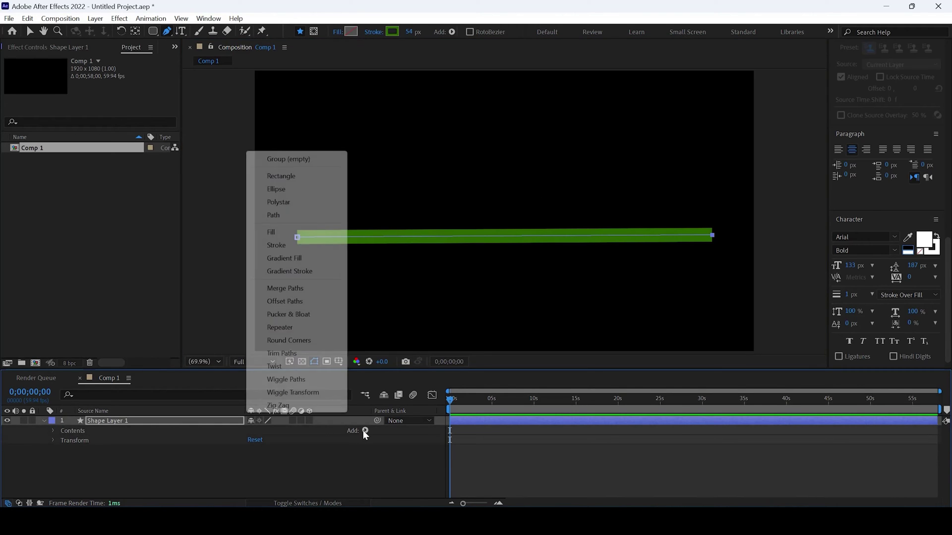
{"action": "left_click", "coordinate": [277, 407]}
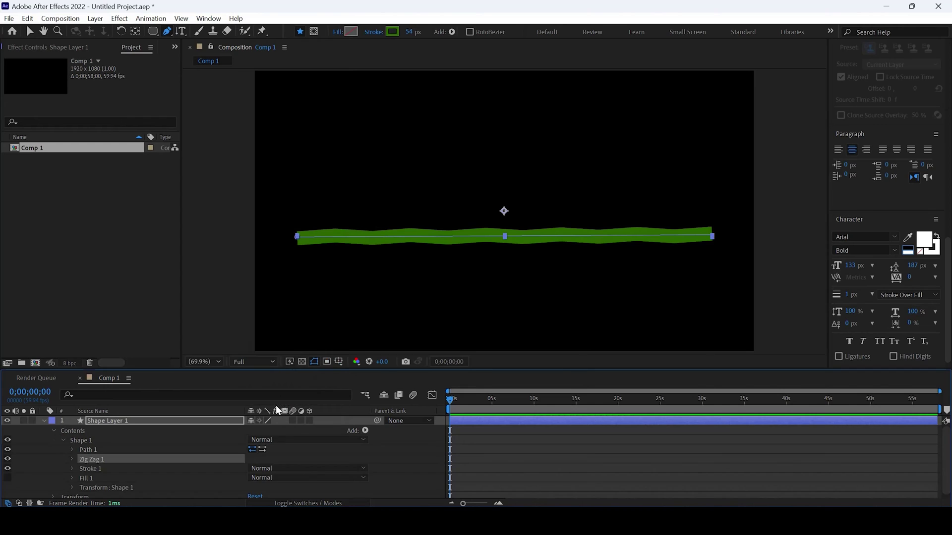
{"action": "scroll", "coordinate": [396, 439], "scroll_direction": "down", "scroll_amount": 1}
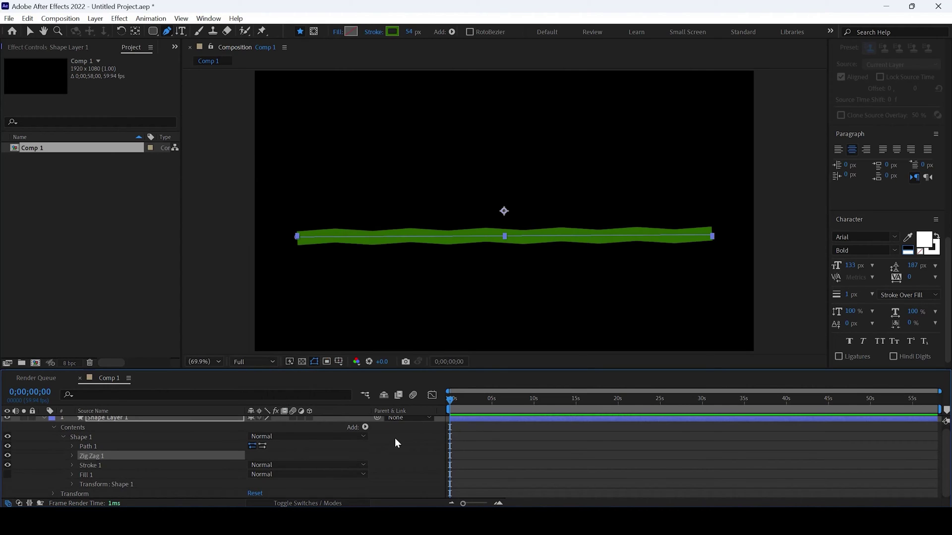
Set Zig Zag 1 Points to Smooth and increase its Size to 66.
{"action": "left_click", "coordinate": [72, 455]}
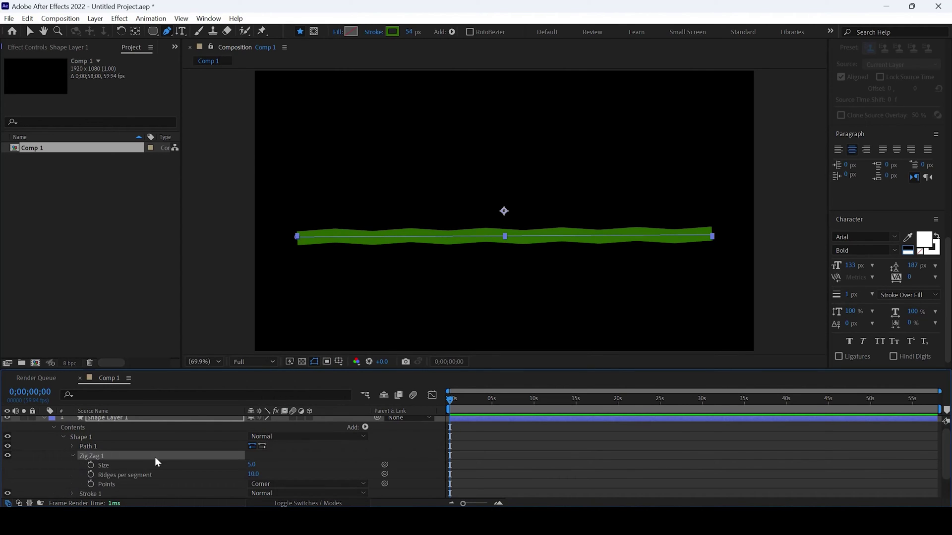
{"action": "scroll", "coordinate": [181, 465], "scroll_direction": "down", "scroll_amount": 3}
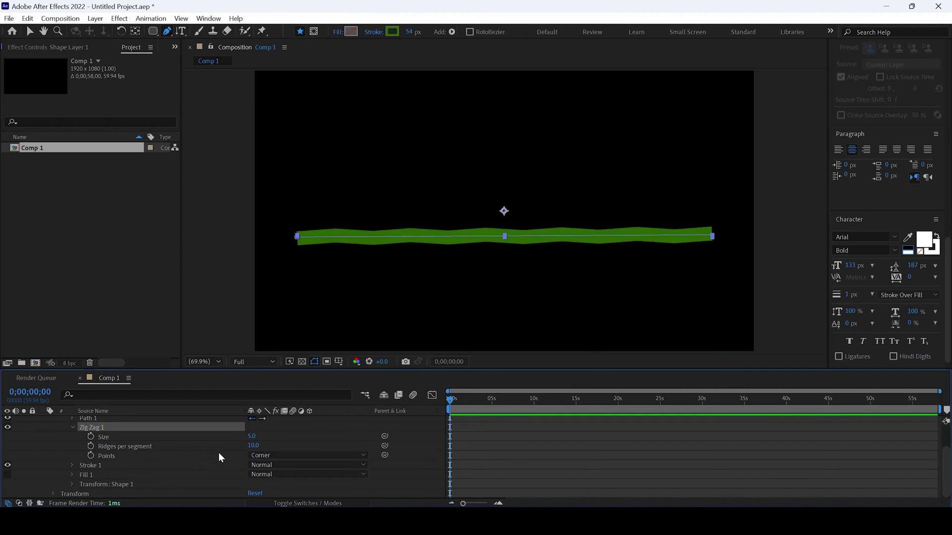
{"action": "left_click", "coordinate": [263, 455]}
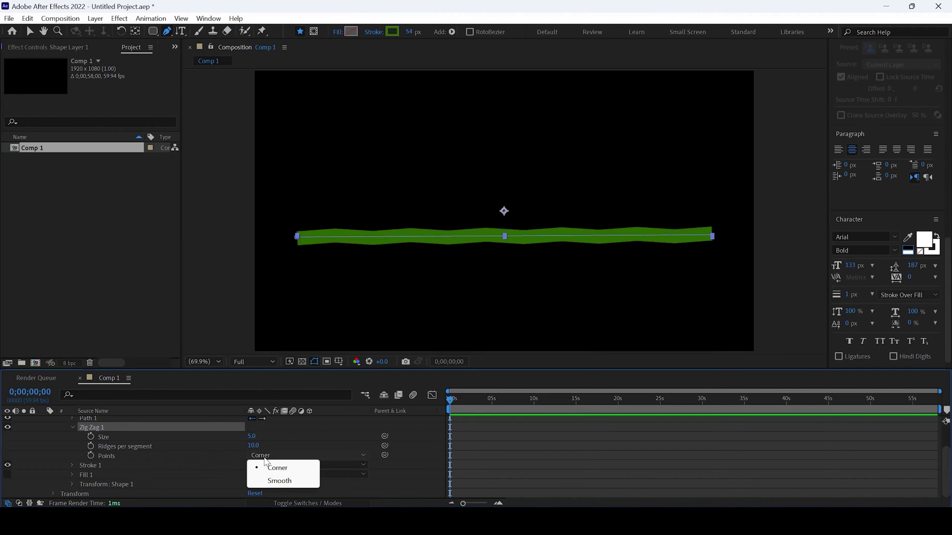
{"action": "left_click", "coordinate": [279, 481]}
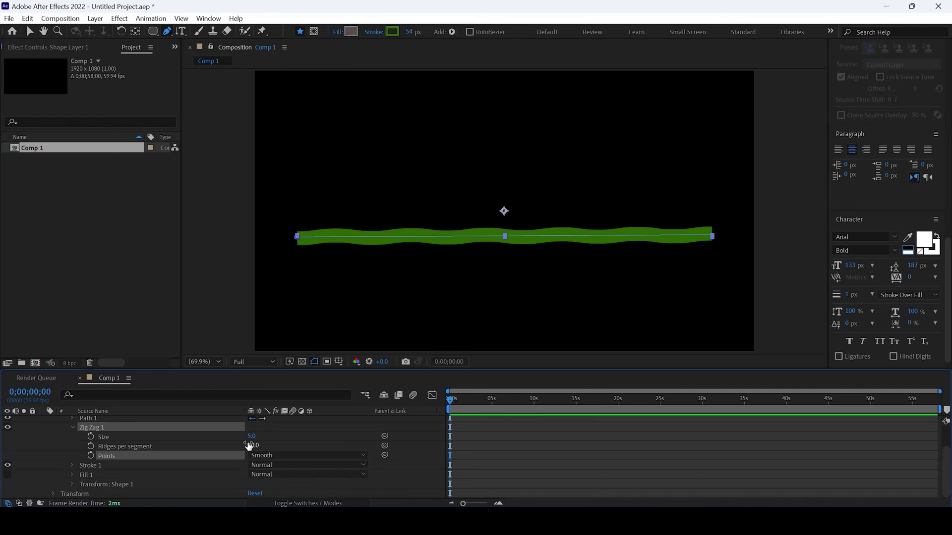
{"action": "left_click_drag", "start_coordinate": [253, 436], "coordinate": [283, 437]}
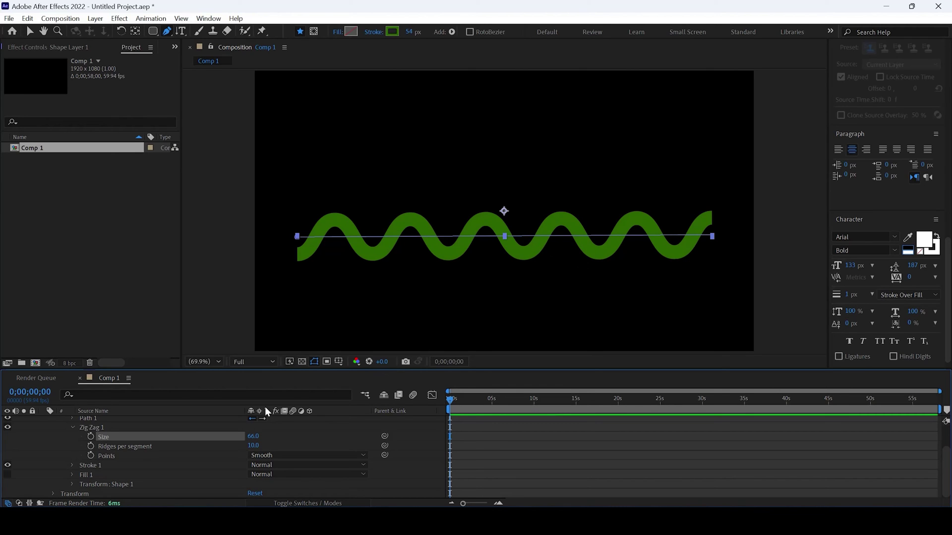
Raise Zig Zag 1's Ridges per segment to 11.
{"action": "left_click_drag", "start_coordinate": [253, 446], "coordinate": [251, 445]}
{"action": "scroll", "coordinate": [326, 432], "scroll_direction": "up", "scroll_amount": 1}
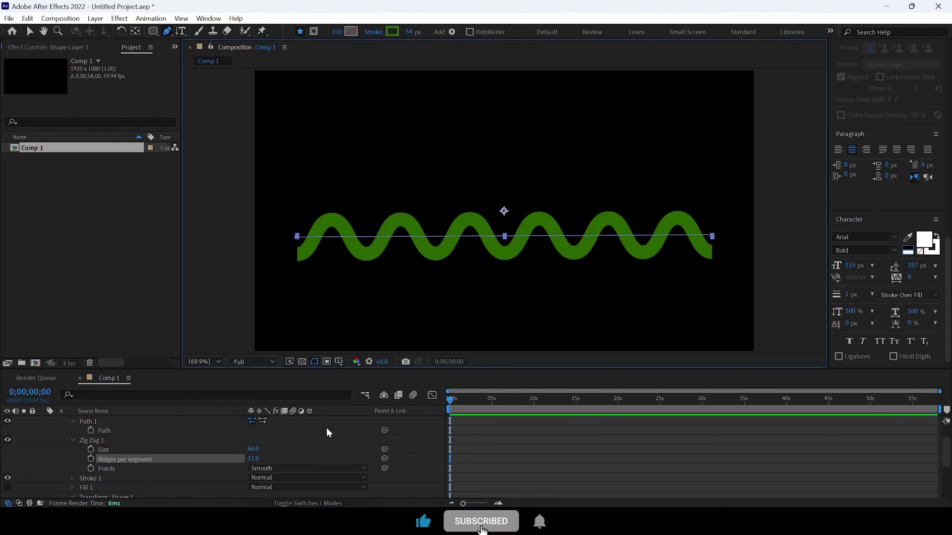